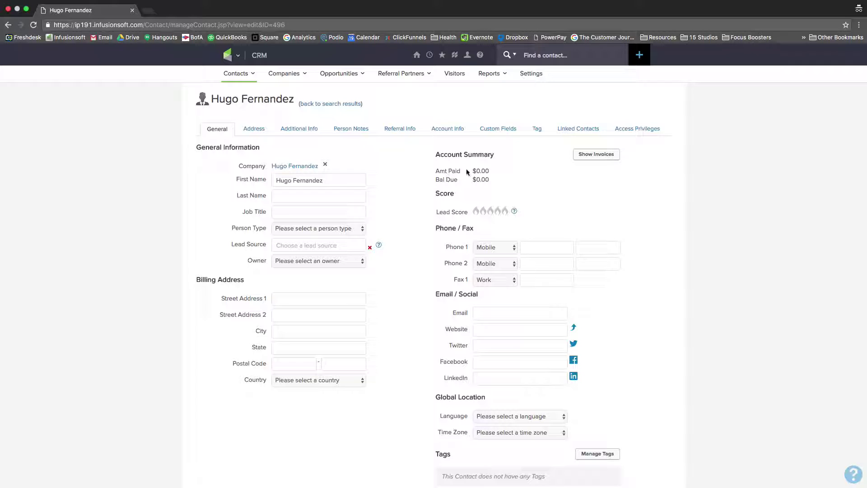
Step: Examine the open contact record's general information and its custom fields
click(456, 131)
click(491, 132)
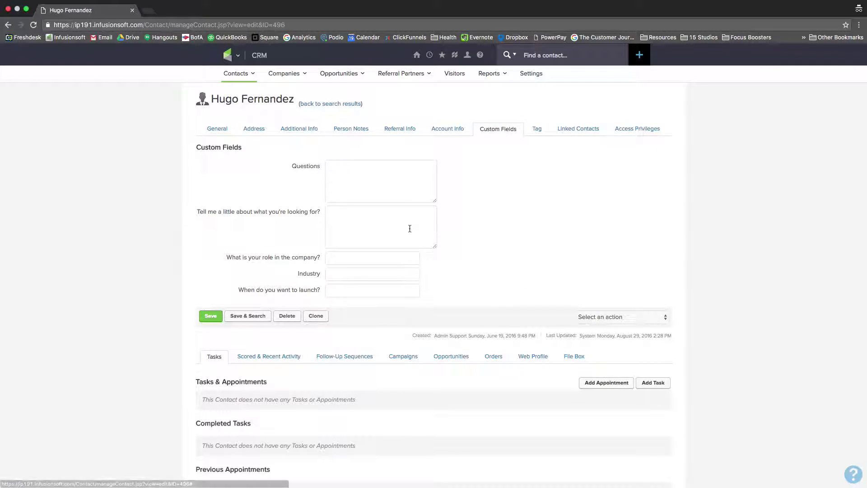
scroll(409, 227, down, 2)
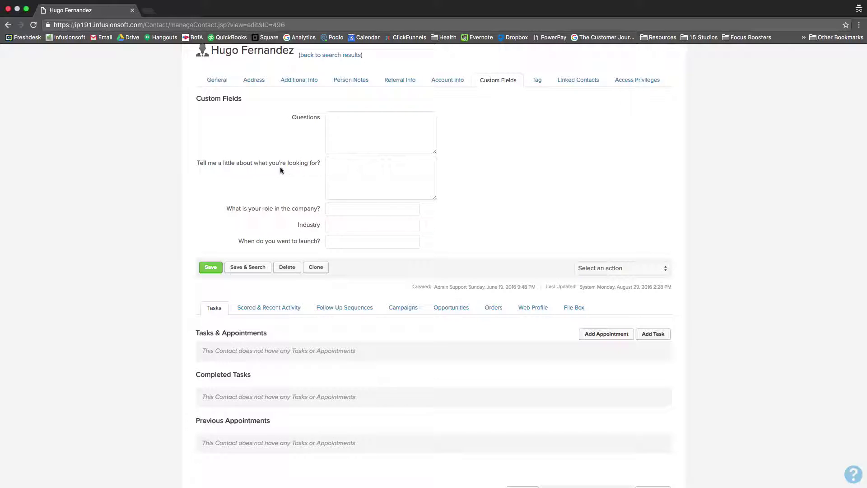
click(217, 80)
click(499, 80)
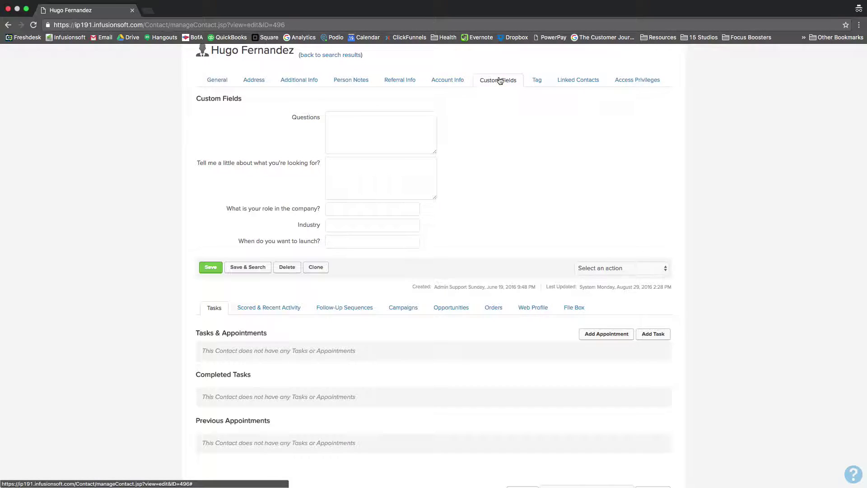
click(218, 81)
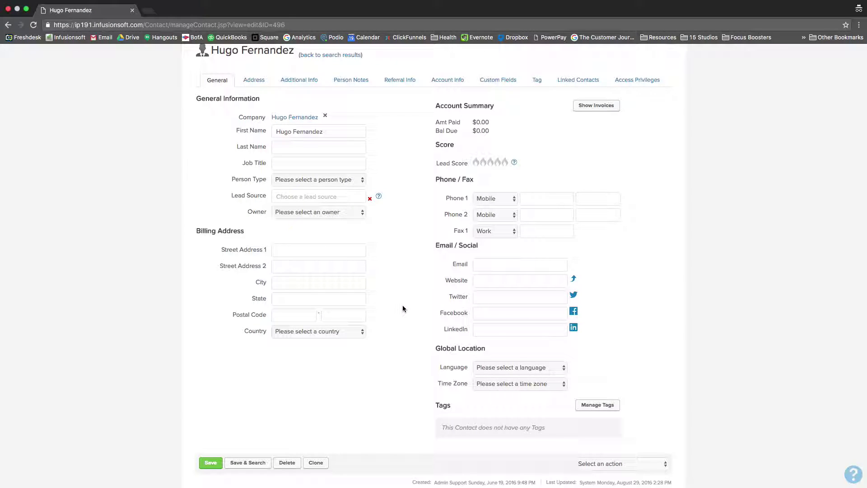
scroll(403, 312, up, 2)
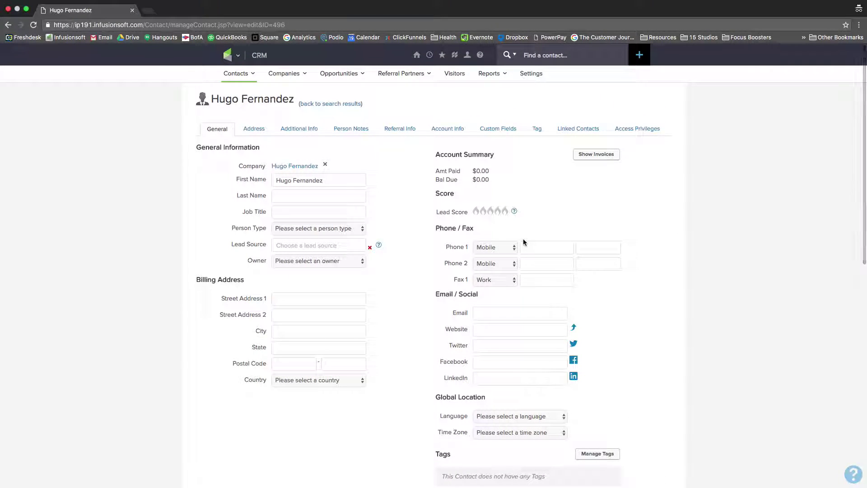
click(499, 132)
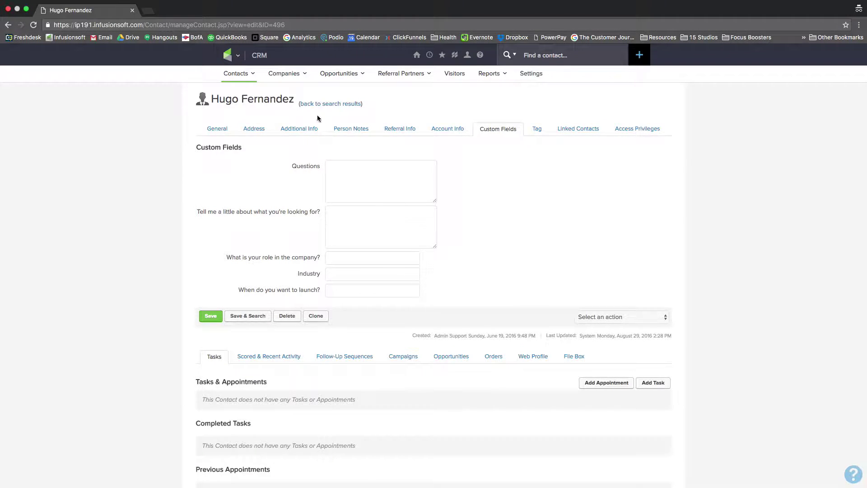
Step: Open the Blog Subscribe web form in the Lead Magnets campaign
click(225, 58)
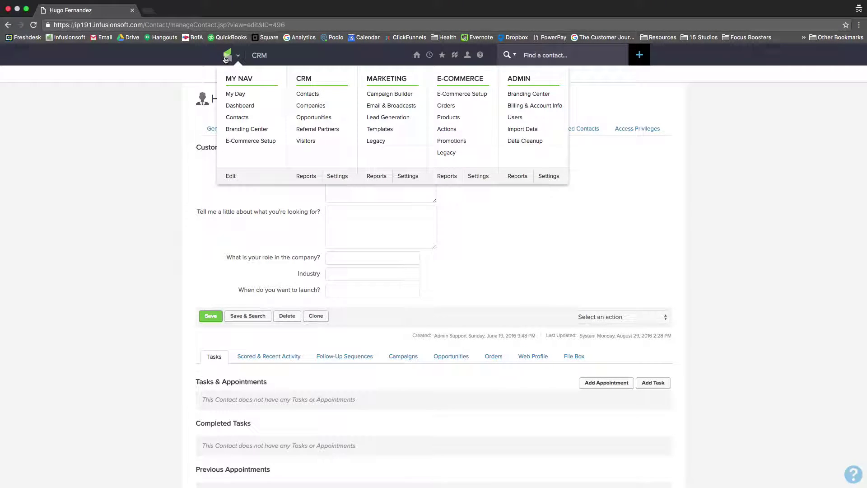
click(378, 98)
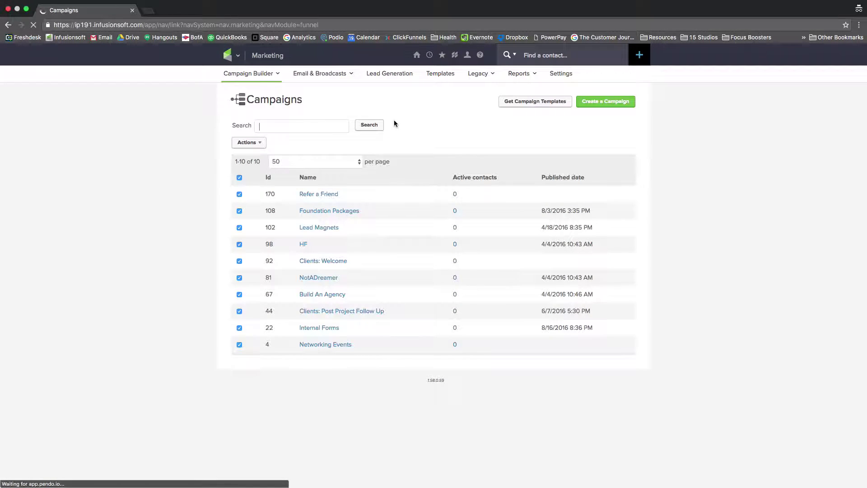
click(318, 228)
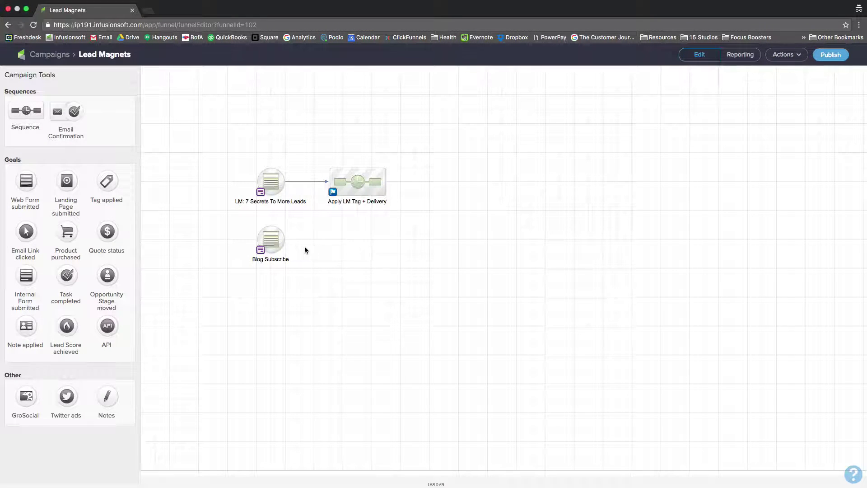
double_click(273, 243)
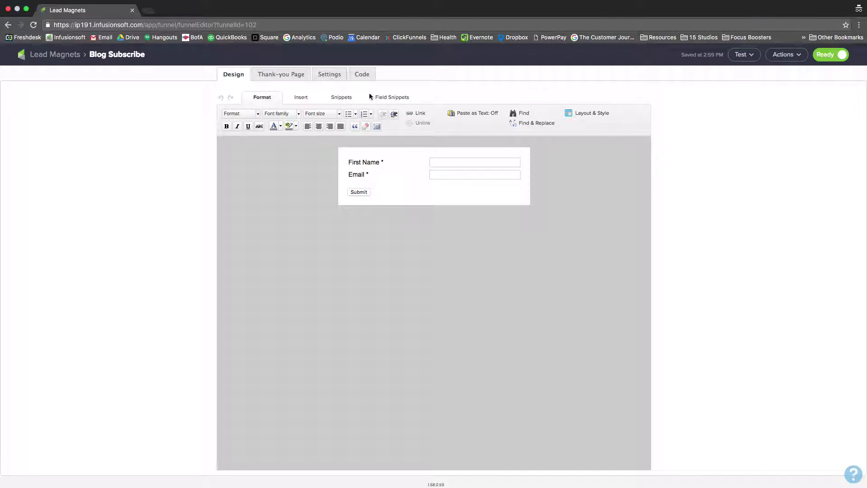
Step: Insert an Other field below Email in the Blog Subscribe form and start creating a custom field for it
click(386, 99)
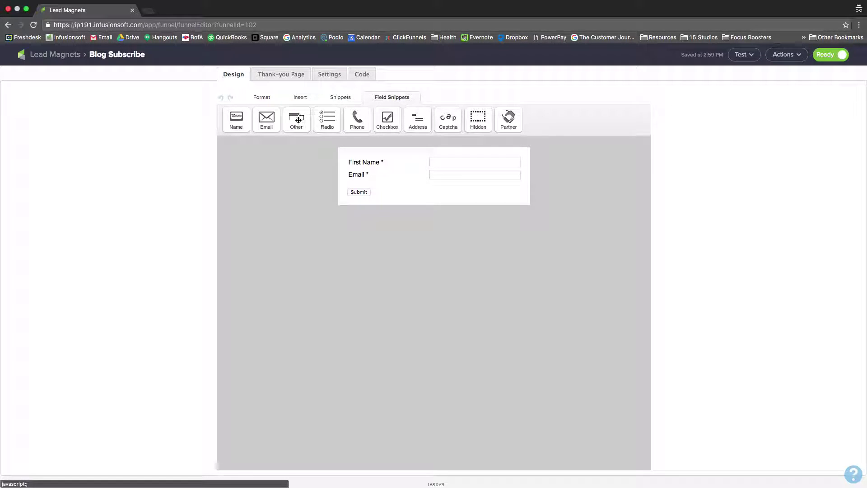
drag(297, 120, 371, 191)
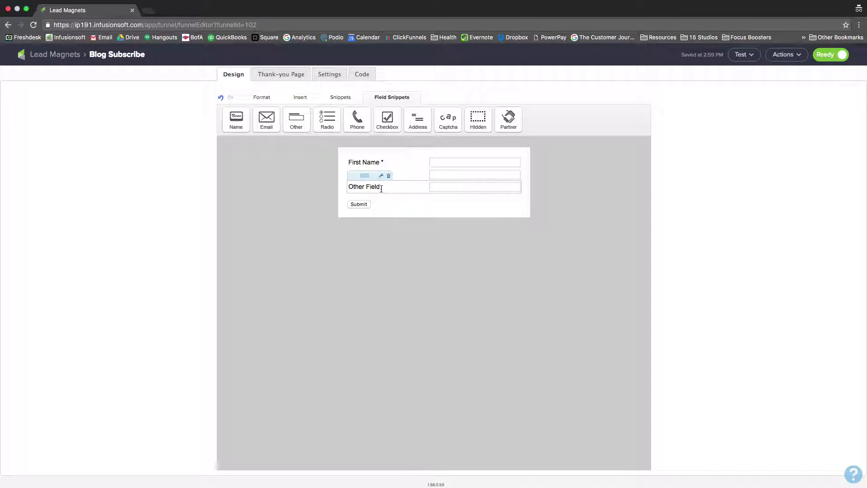
click(381, 177)
click(393, 121)
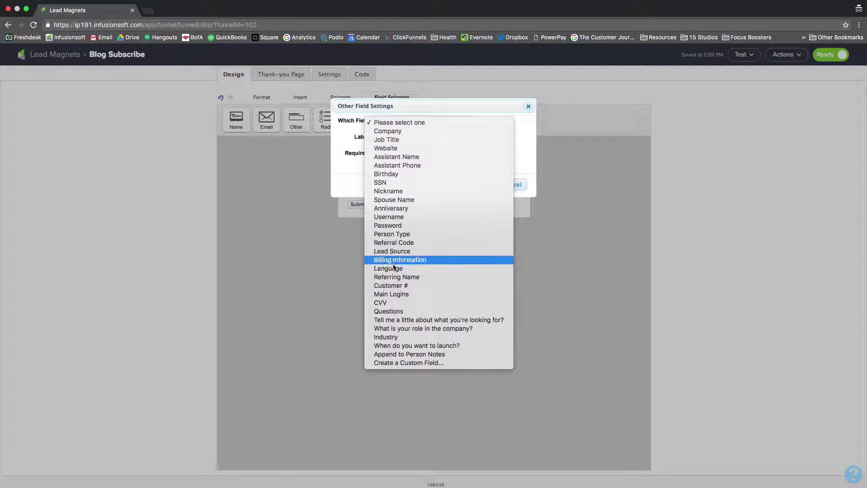
click(424, 364)
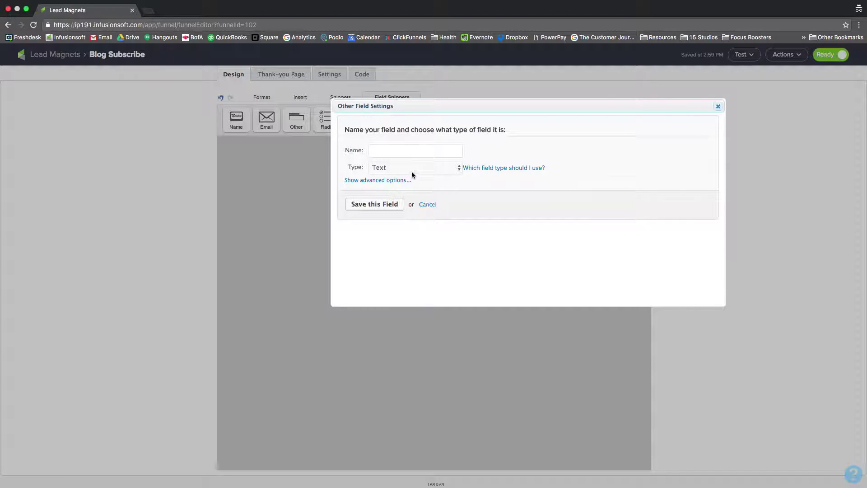
Step: Examine the type choices and advanced tab options for the new custom field, and close its settings without saving
click(412, 172)
click(509, 190)
click(377, 180)
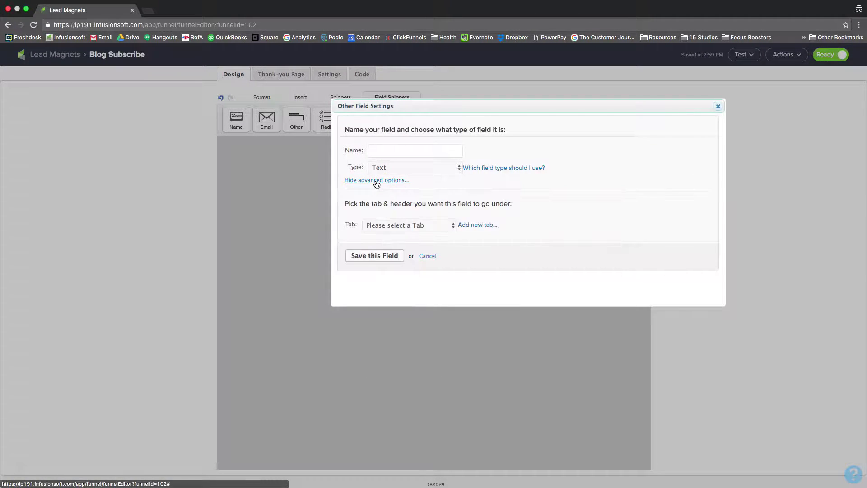
click(398, 227)
click(652, 144)
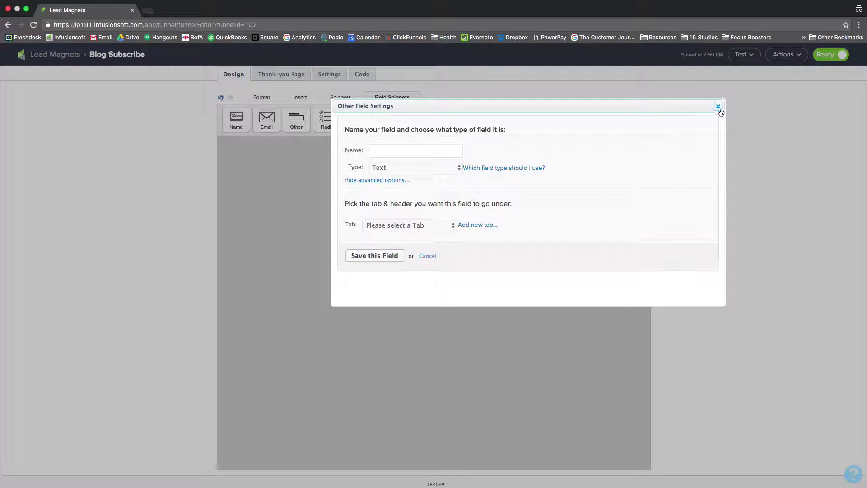
click(717, 107)
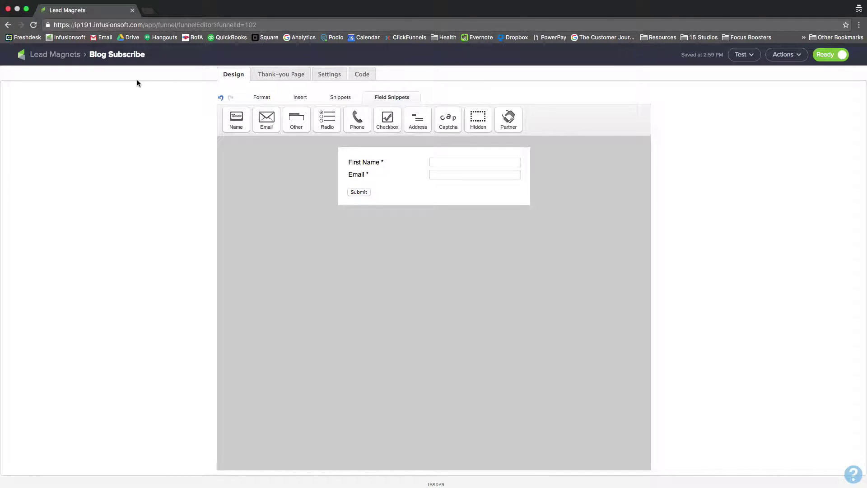
Step: Leave the campaign, open the Contact custom field setup in the Admin settings, and choose Tab as the element to add
click(52, 56)
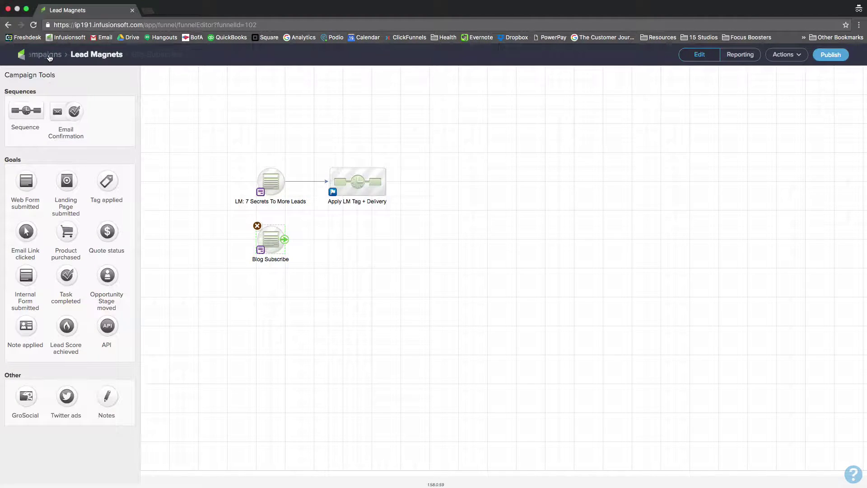
click(34, 56)
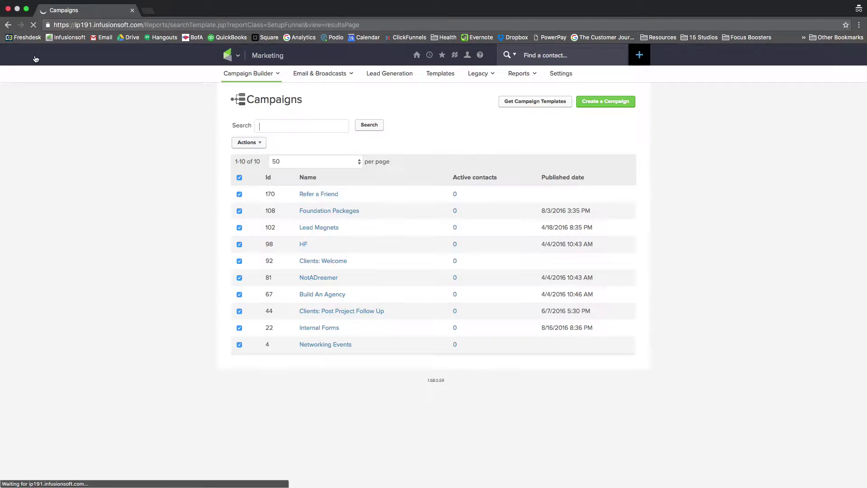
click(235, 57)
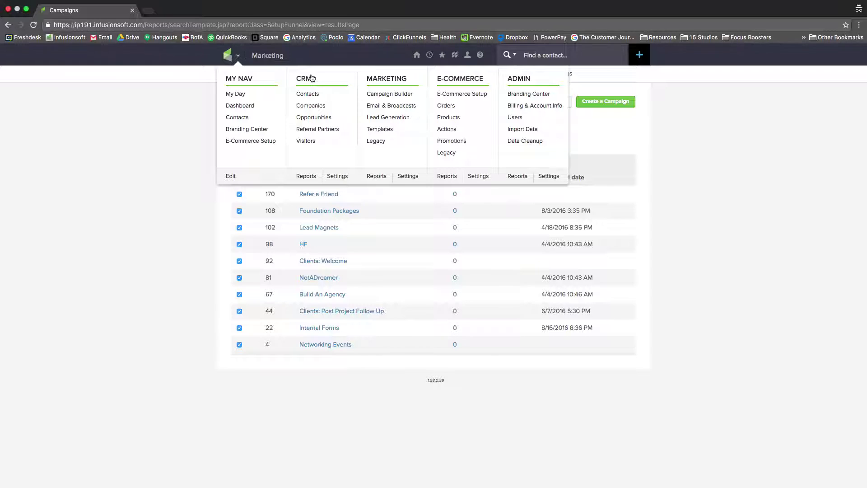
click(556, 179)
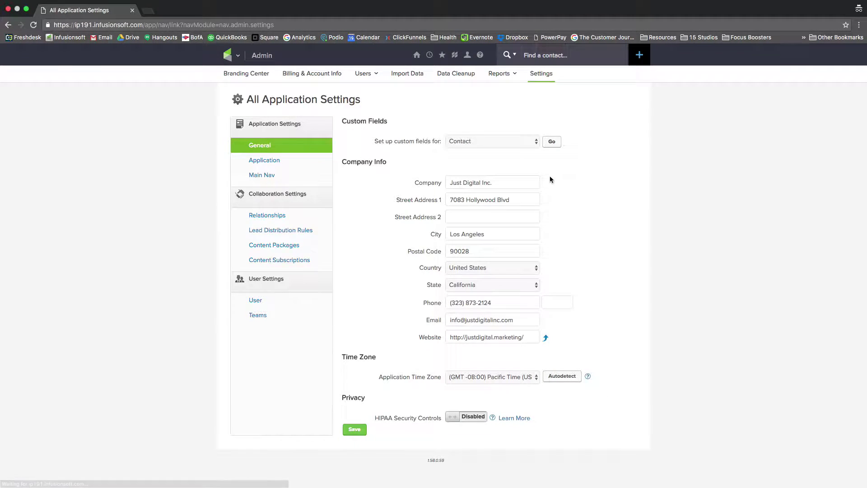
click(491, 143)
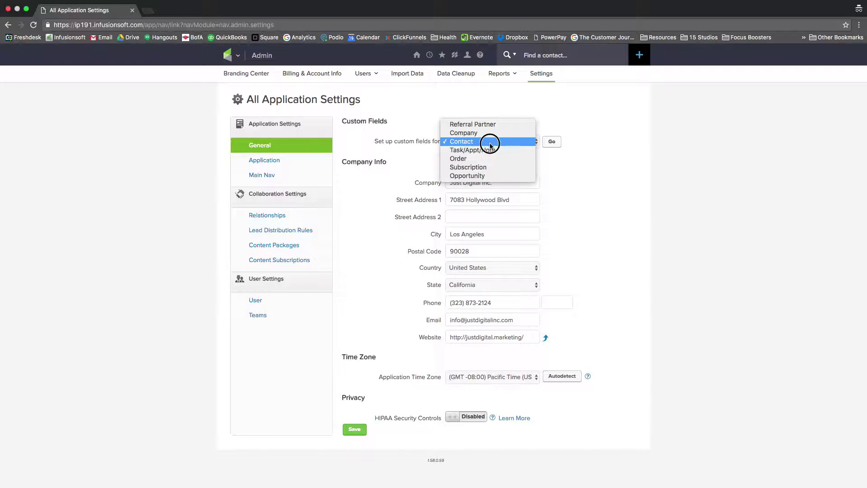
click(490, 144)
click(551, 142)
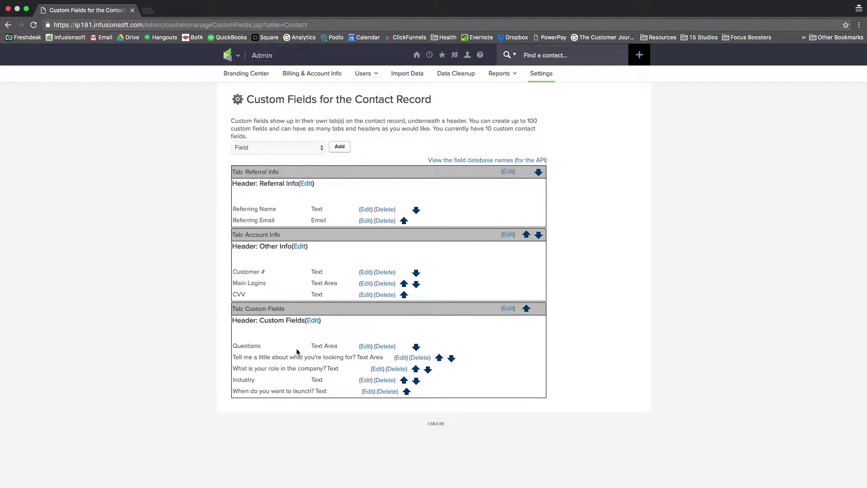
click(289, 150)
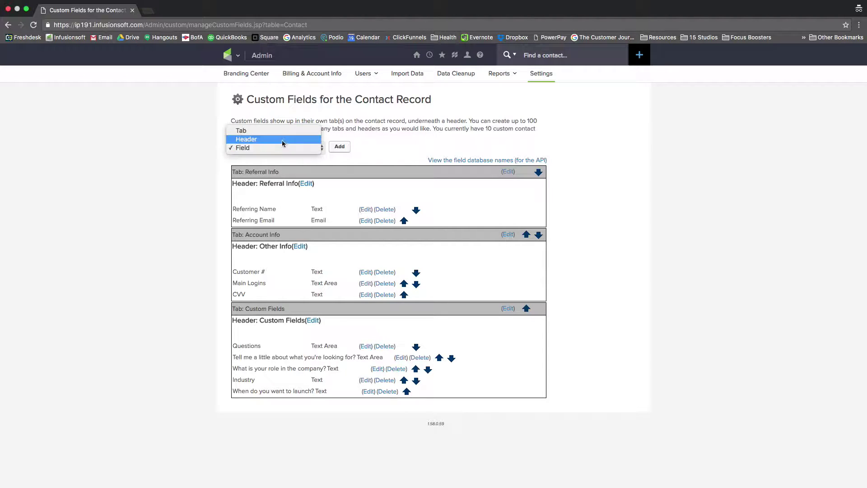
click(280, 131)
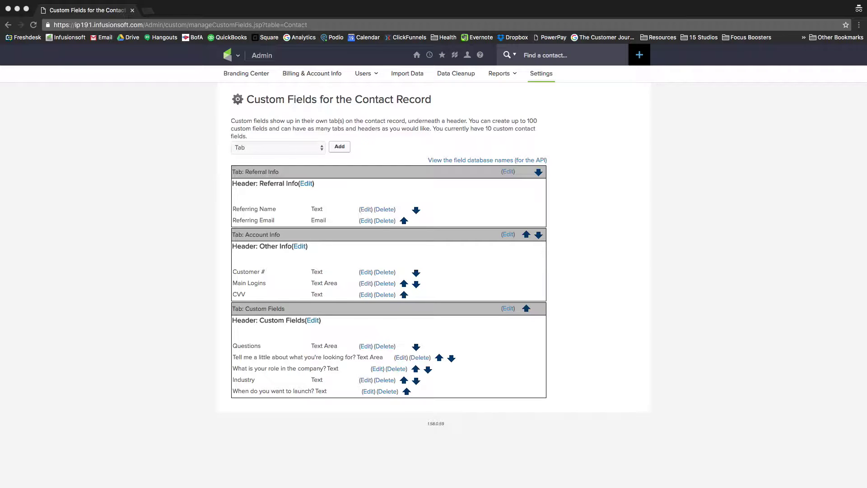
Step: Open the Infusionsoft Help Center article "Create Custom Fields" in a separate browser tab and read its introduction and step-by-step instructions
click(426, 10)
key(super+t)
text(http://help.infusionsoft.com/userguides/get-started/create-custom-fields/create-custom-fields)
key(Return)
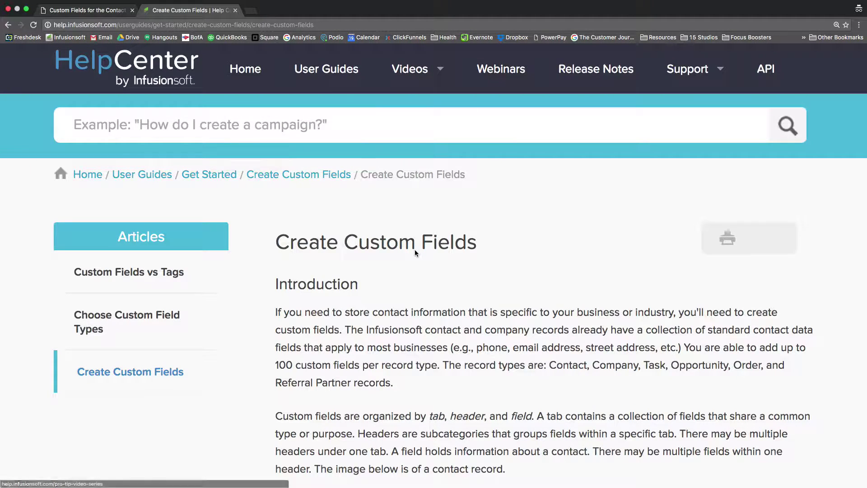
key(super+0)
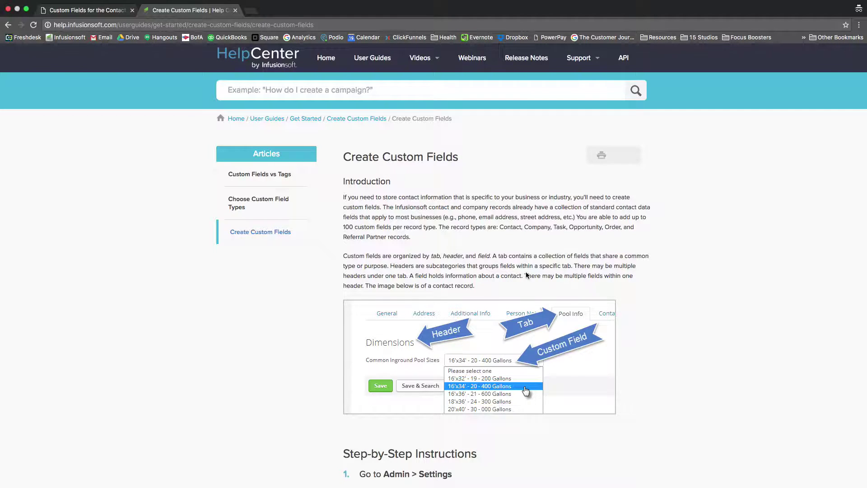
scroll(527, 275, down, 2)
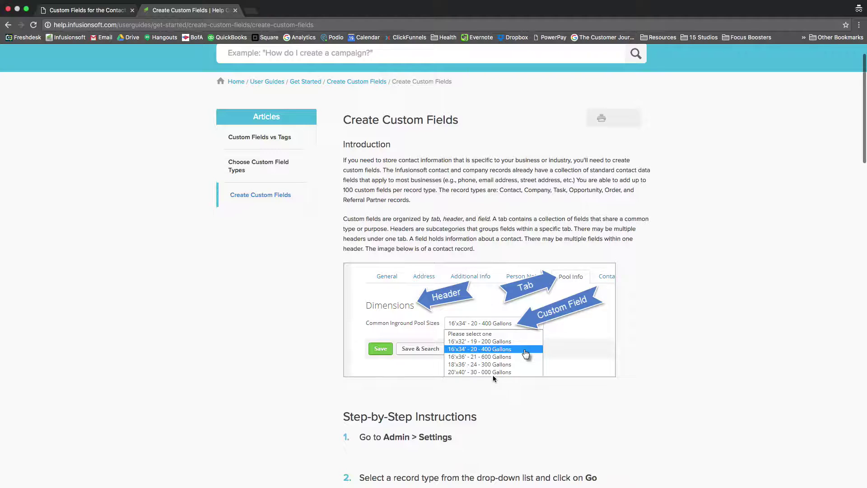
scroll(484, 377, down, 20)
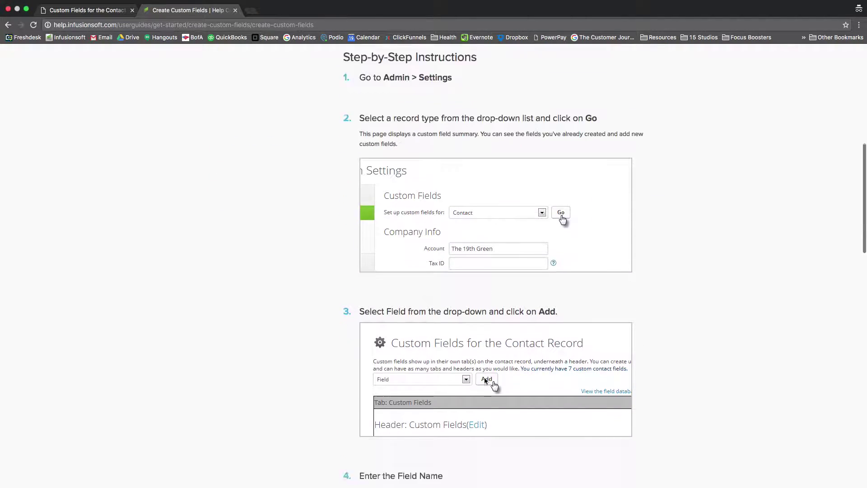
scroll(488, 377, down, 10)
scroll(488, 377, up, 20)
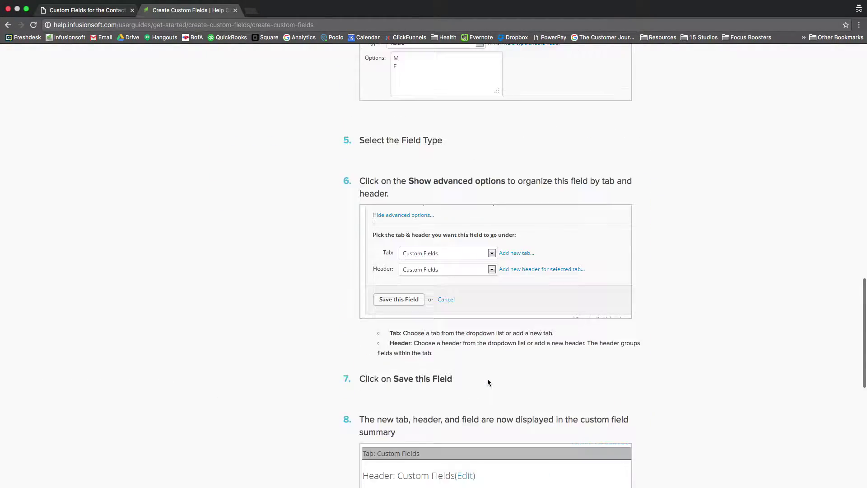
scroll(492, 382, up, 3)
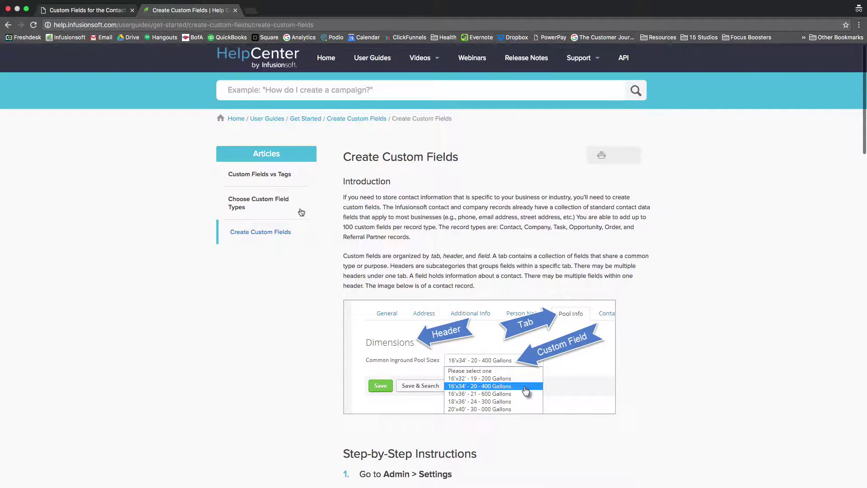
Step: Return to the Contact custom field setup and add a tab named Case Details
click(99, 11)
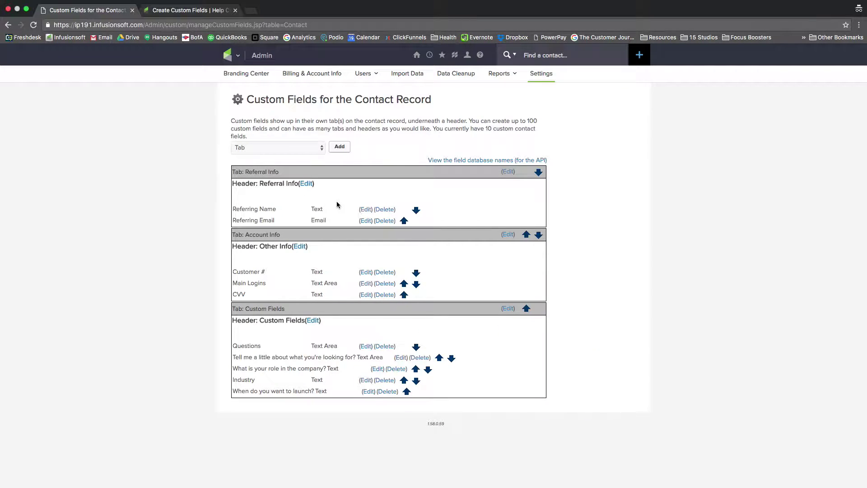
click(279, 150)
click(279, 149)
click(340, 147)
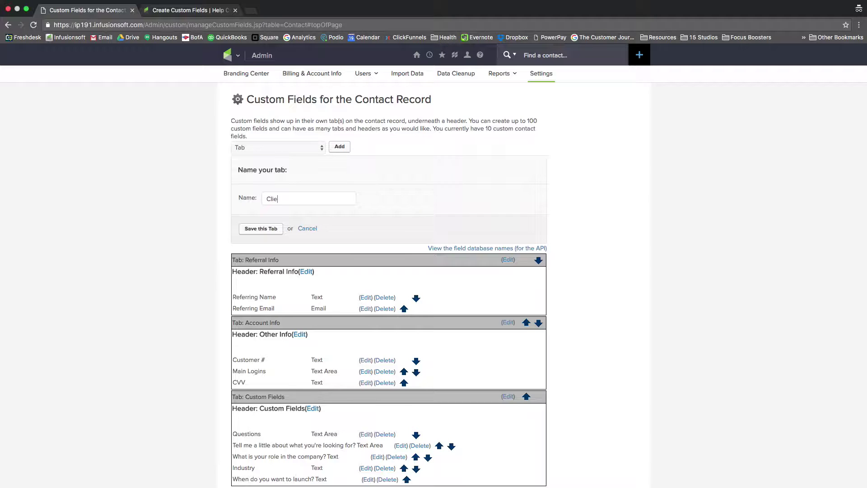
key(BackSpace)
key(BackSpace)
key(BackSpace)
key(BackSpace)
key(BackSpace)
key(BackSpace)
text(Ca)
click(271, 230)
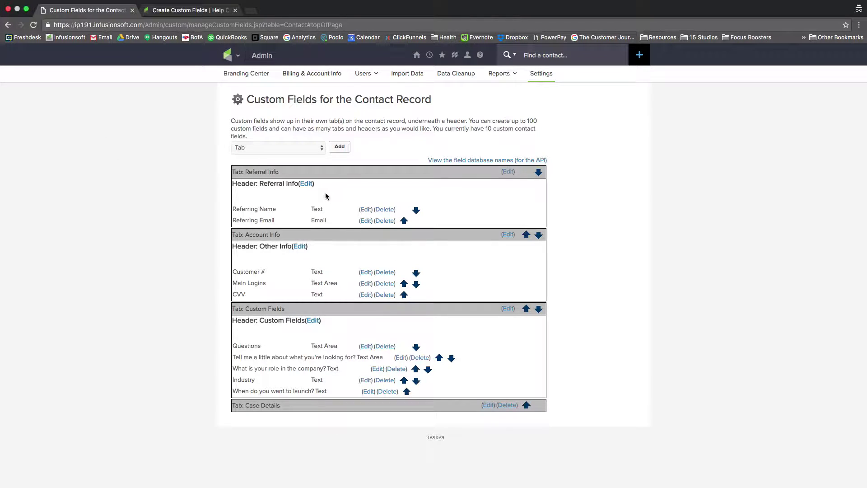
Step: Start a new custom field for the contact record and enter a draft question about the account as its name
click(287, 148)
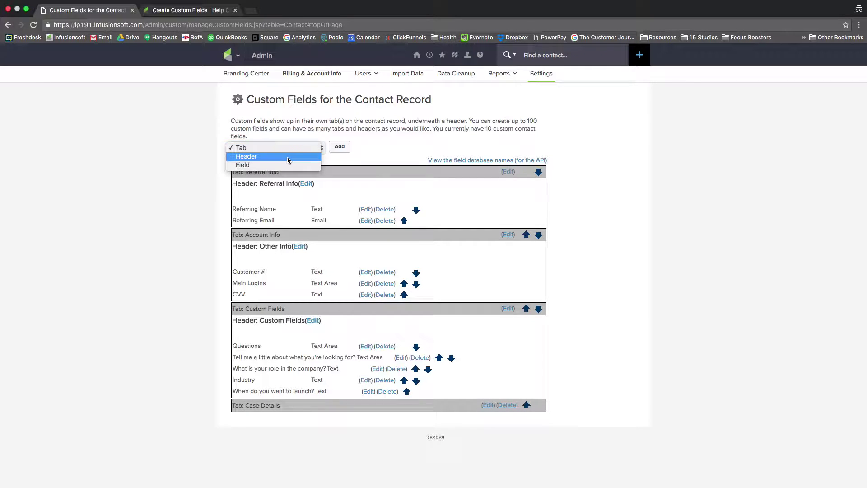
click(284, 166)
click(340, 147)
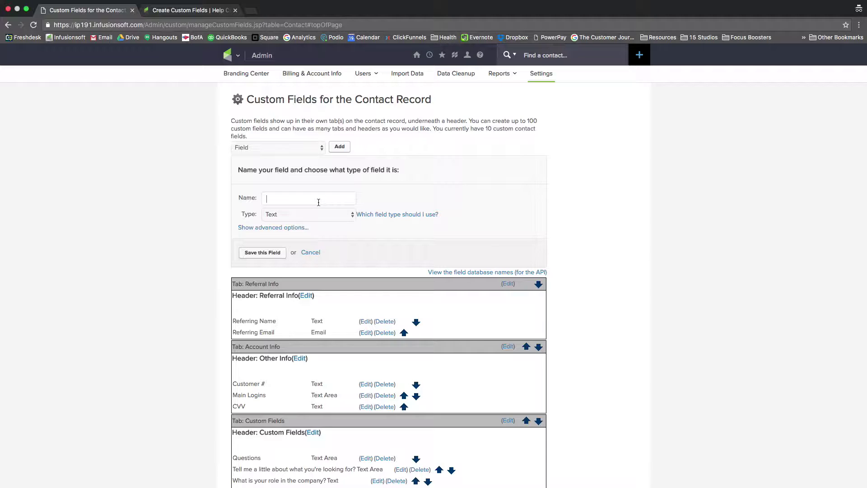
text(H)
key(BackSpace)
key(BackSpace)
key(BackSpace)
text(n your account?)
click(323, 215)
click(441, 198)
Step: Replace the new field's name with "How much do you owe?" and keep its type as Text
click(325, 200)
key(super+Right)
key(super+a)
text(How much do)
click(300, 218)
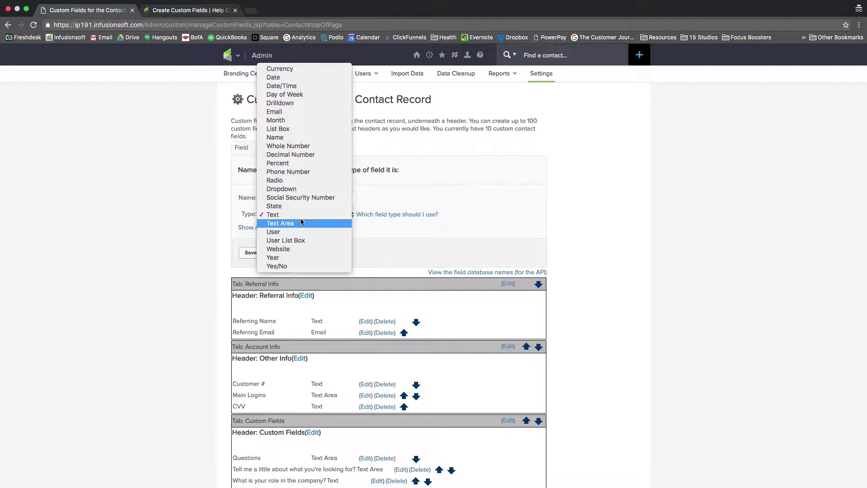
click(319, 217)
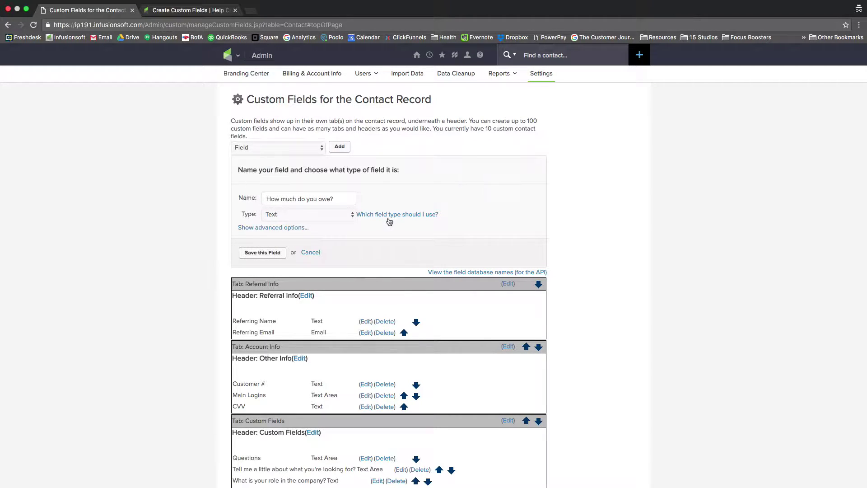
Step: Try to place the field under the Case Details tab with a new "Intake Questions" header, and save the field
click(277, 229)
click(298, 274)
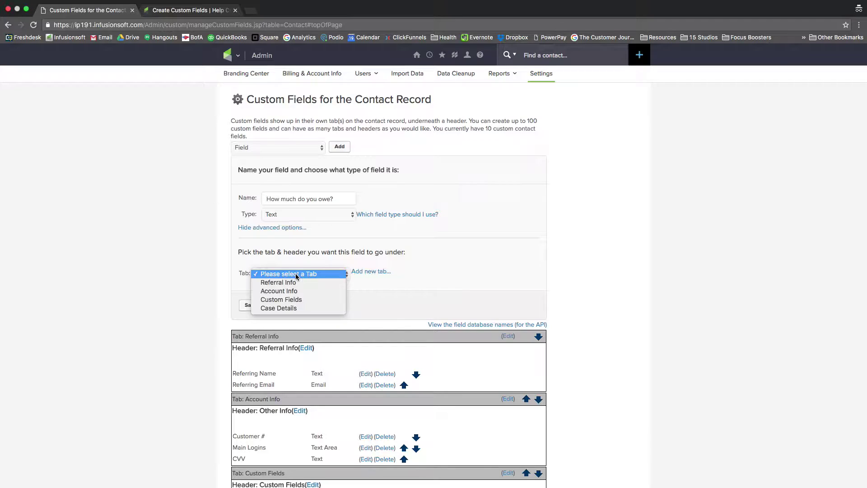
click(293, 309)
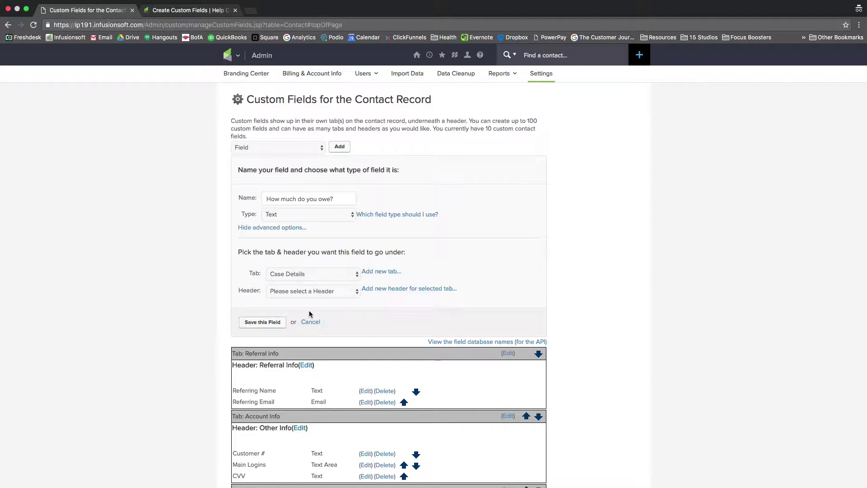
click(304, 293)
click(304, 293)
click(389, 290)
click(309, 293)
text(Intake Question)
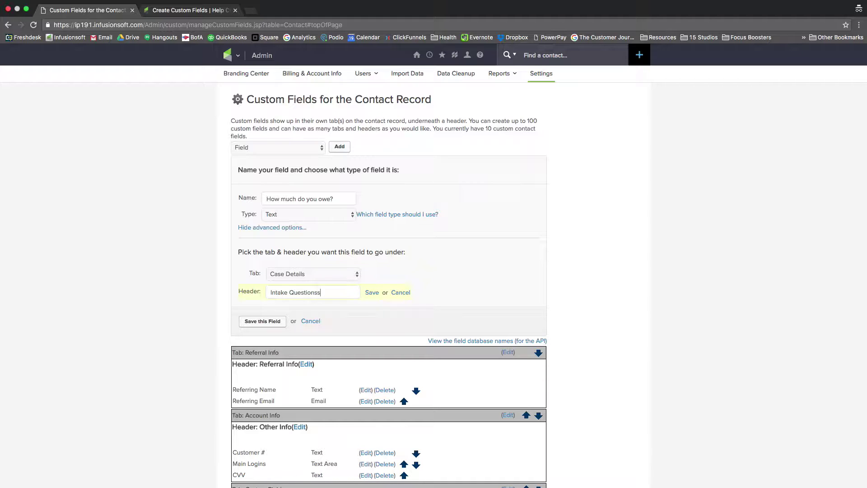
text(s)
click(262, 322)
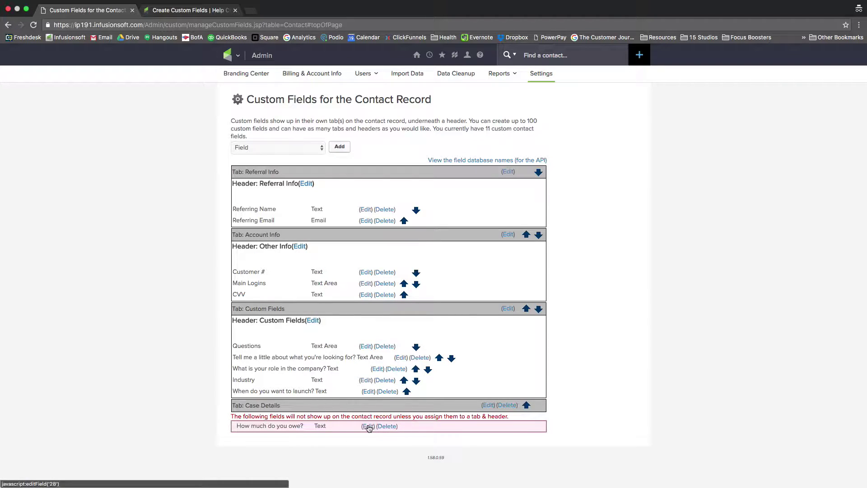
Step: Reopen the unassigned "How much do you owe?" field for editing and assign it to the Case Details tab
click(367, 426)
click(280, 224)
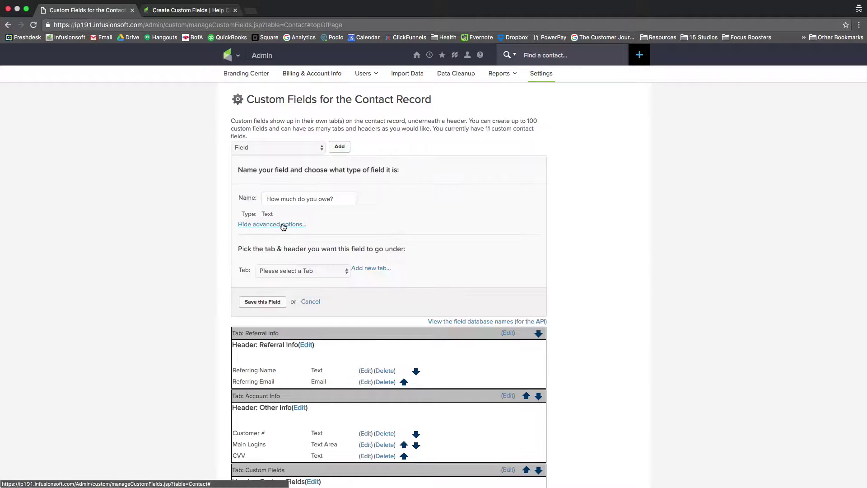
click(291, 271)
click(303, 303)
Step: Create and save an "Intake Questions" header under Case Details for the field, and save the field
click(288, 289)
click(391, 293)
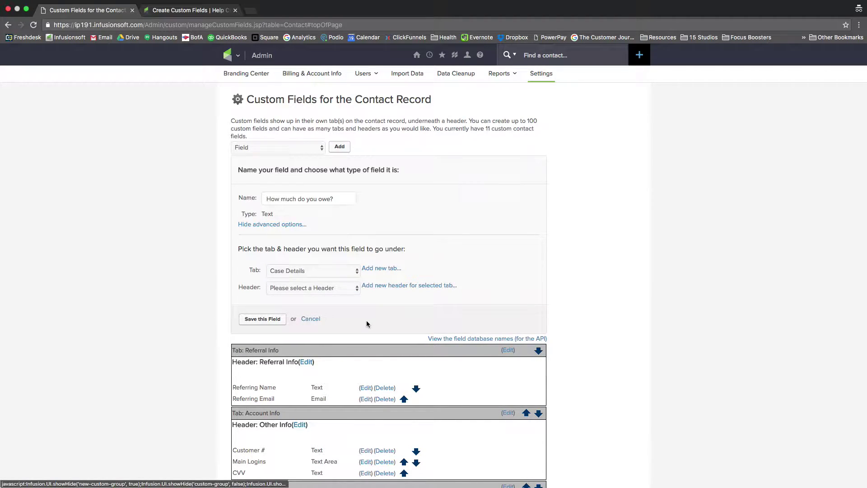
click(397, 286)
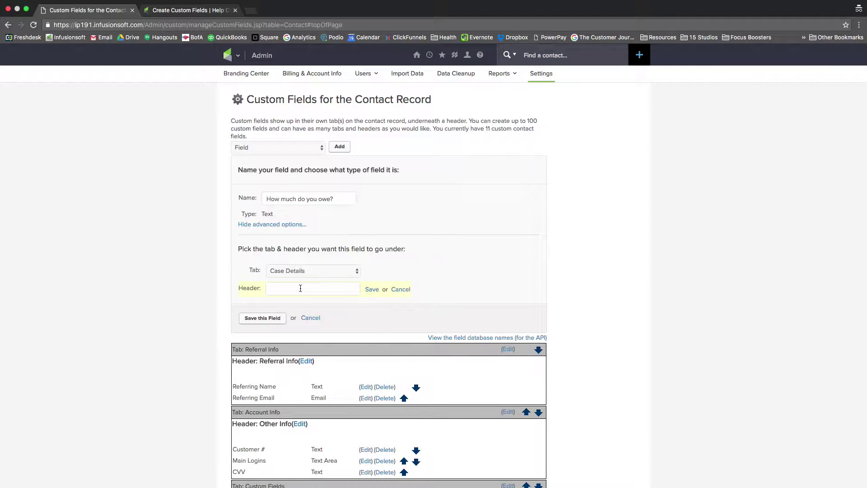
text(Intake Questions)
click(371, 290)
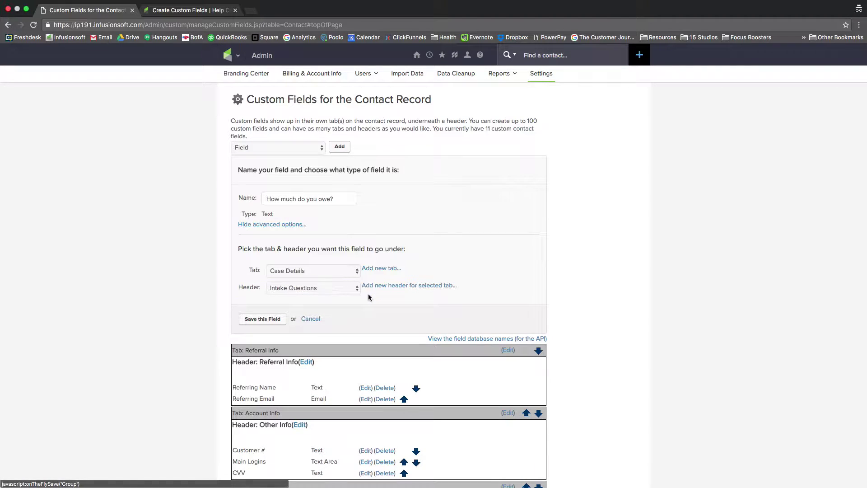
click(262, 320)
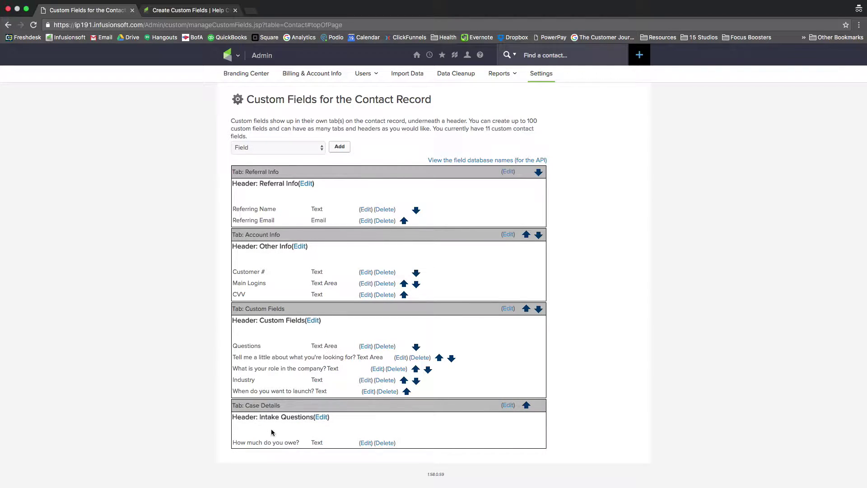
Step: Open the campaign list in a separate browser tab and open the Lead Magnets campaign
drag(234, 443, 300, 442)
click(302, 442)
click(228, 56)
super+click(373, 94)
click(178, 14)
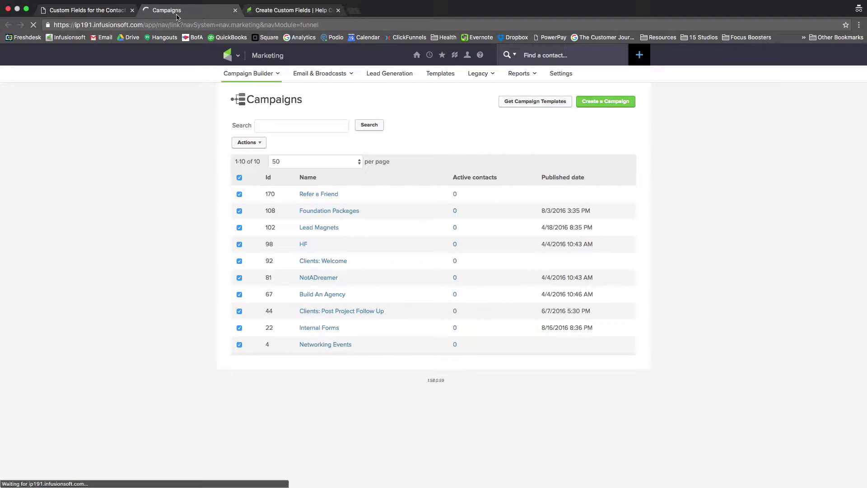
click(310, 227)
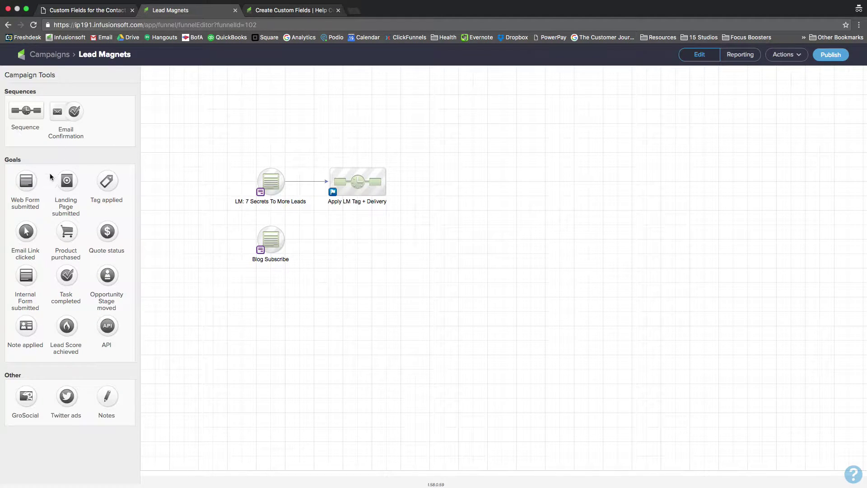
Step: Add a Web Form submitted goal beside Blog Subscribe on the campaign canvas and name it "Web Form"
drag(26, 182, 329, 260)
click(397, 272)
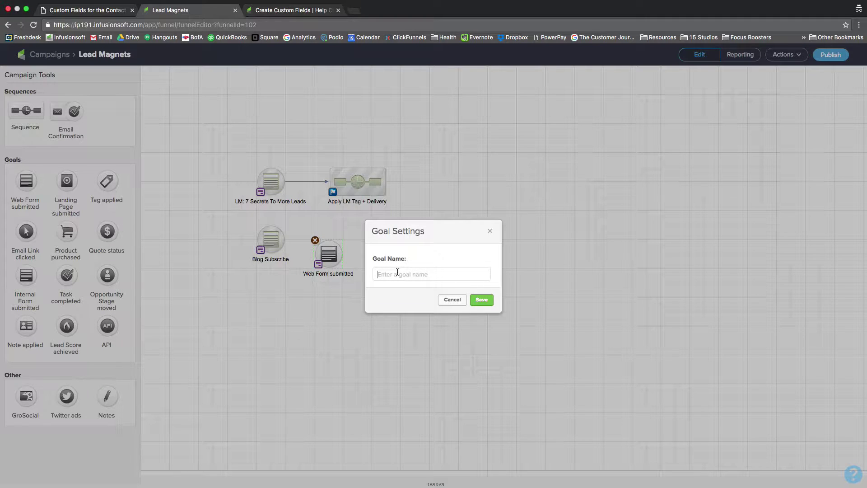
text(Web Form)
click(481, 299)
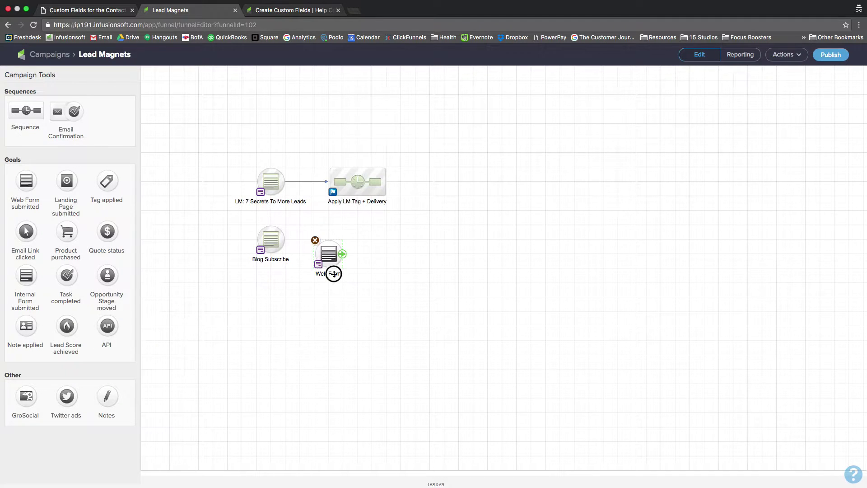
Step: Rename the new web form goal as "Intake Questions"
double_click(334, 274)
text(Intake QUe)
key(BackSpace)
key(BackSpace)
text(uestions)
click(366, 278)
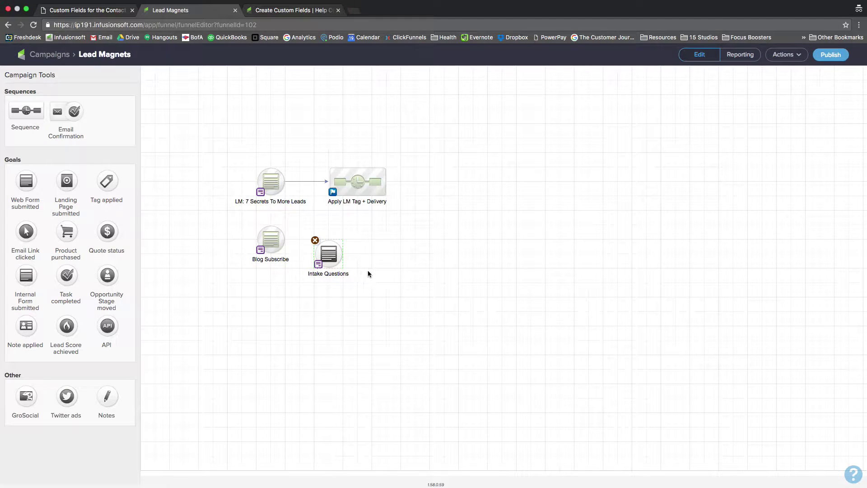
Step: Open the Intake Questions web form and add the "How much do you owe?" custom field below Email as a required field
double_click(329, 248)
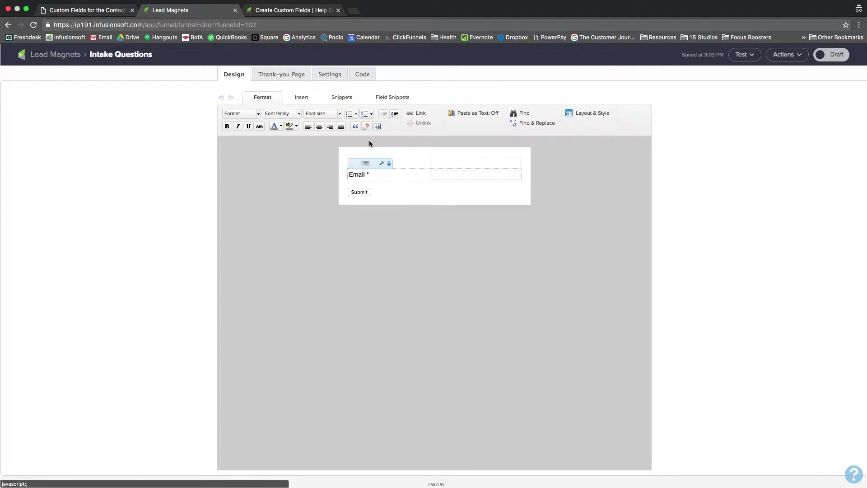
click(385, 97)
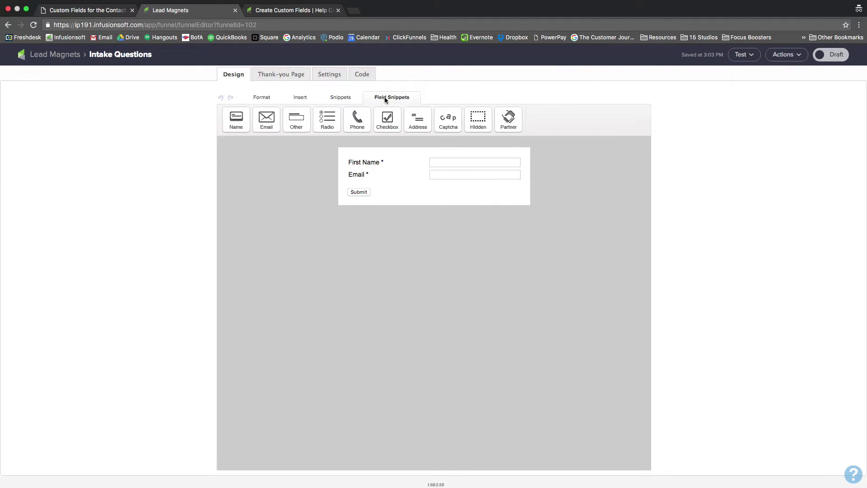
drag(294, 126, 380, 184)
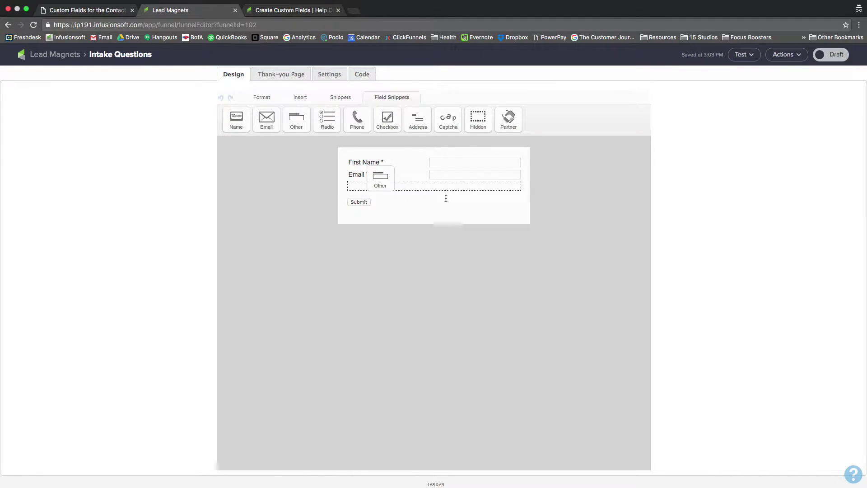
click(399, 122)
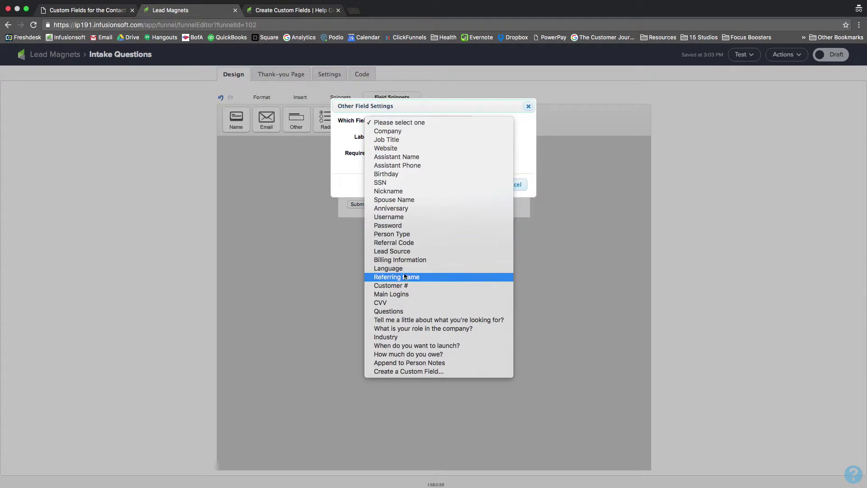
click(431, 355)
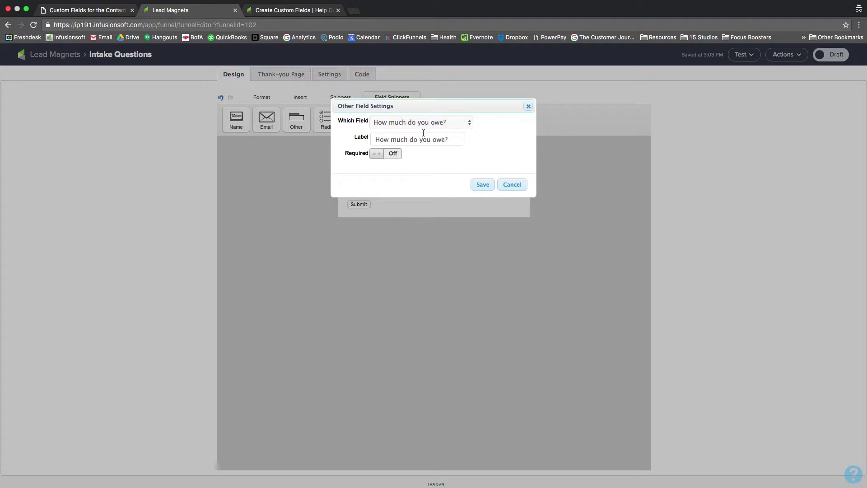
click(393, 154)
click(482, 186)
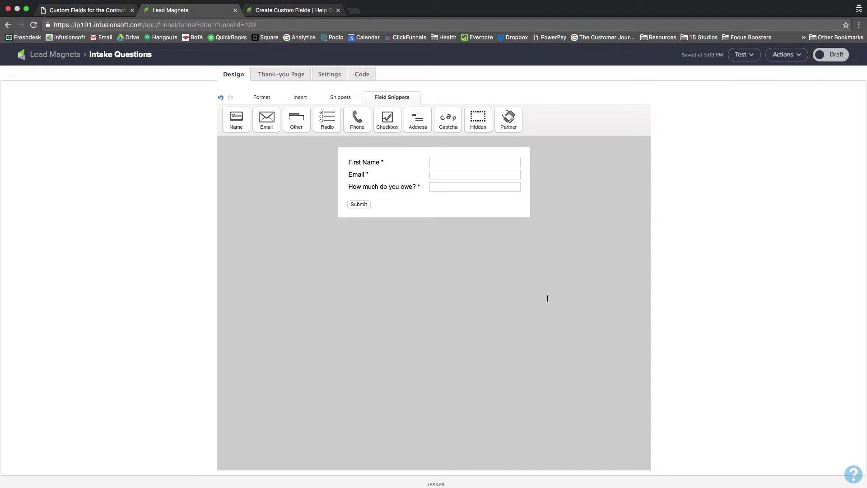
Step: Move the Case Details tab to the top of the Contact custom field list, and return to the Intake Questions web form
click(100, 11)
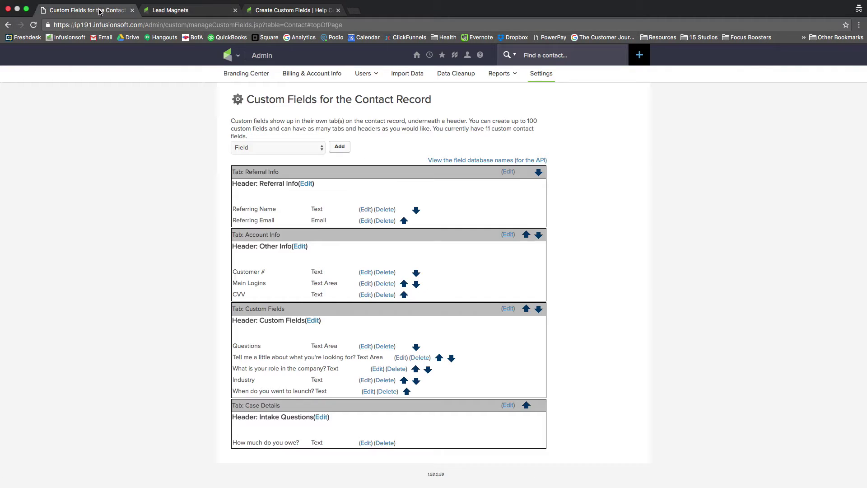
click(526, 405)
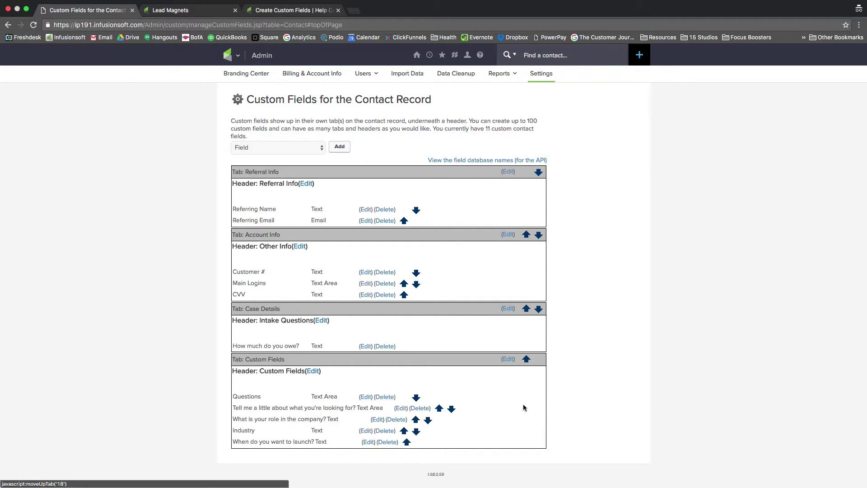
click(526, 309)
click(526, 235)
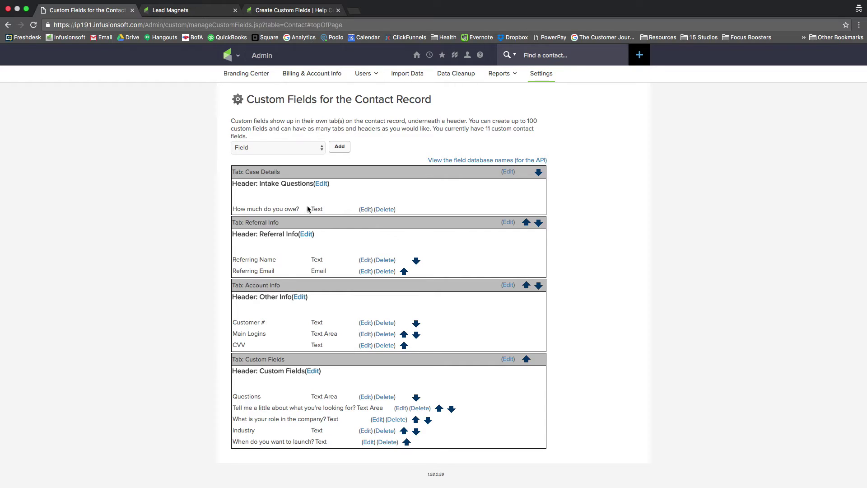
click(195, 14)
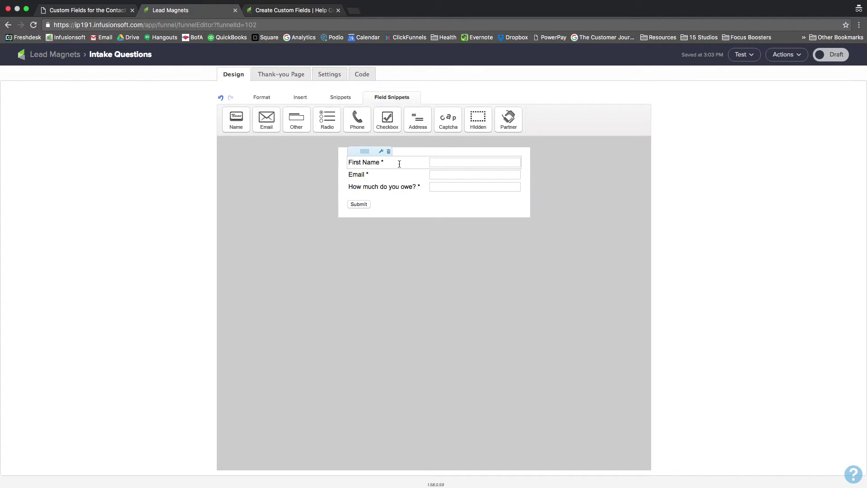